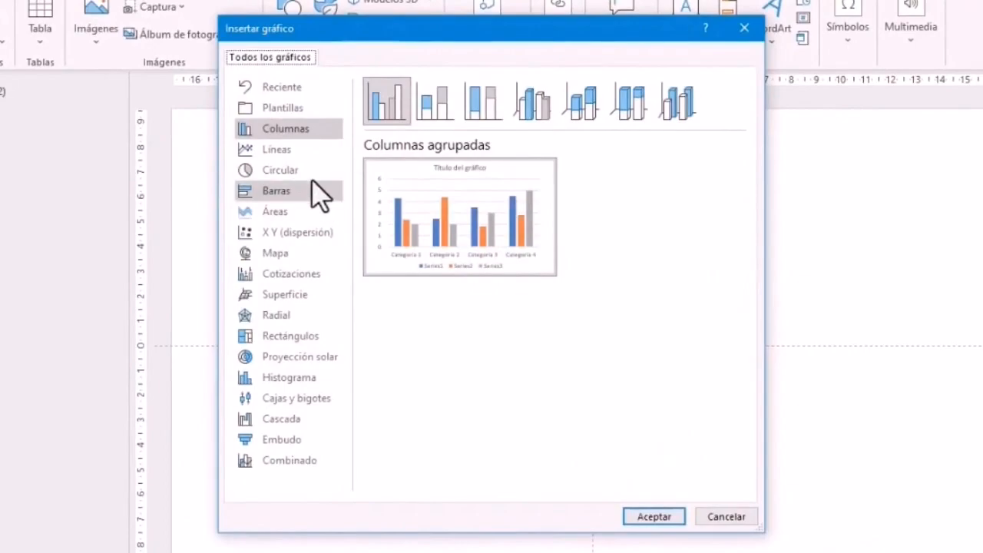
Insert a basic Circular (pie) chart on the slide and enlarge its data sheet window to show more rows.
left_click(307, 170)
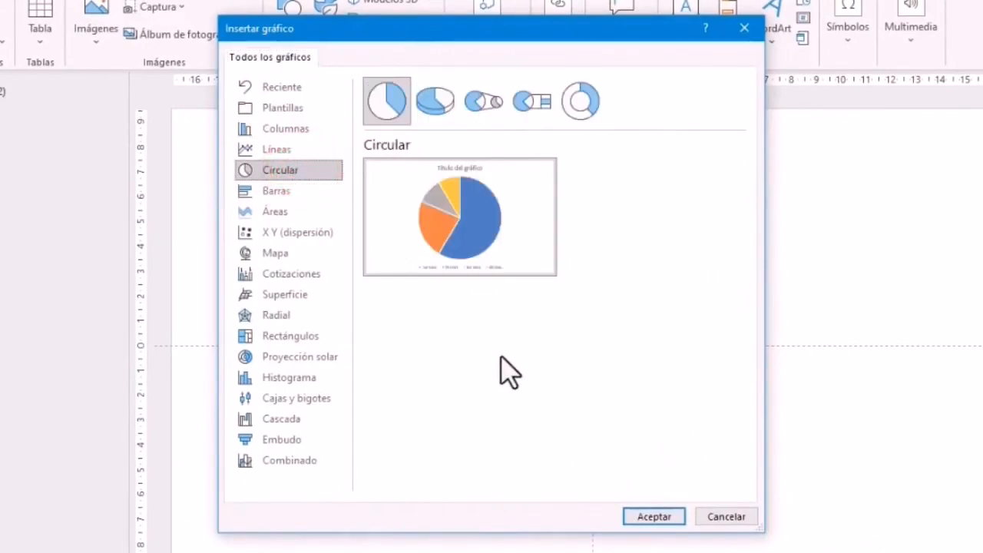
left_click(651, 517)
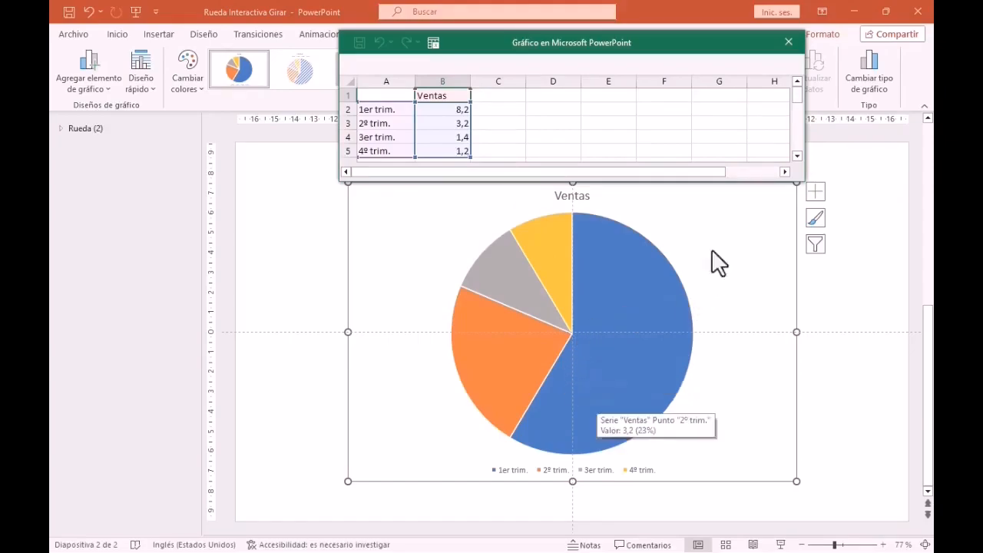
left_click_drag(801, 184, 804, 308)
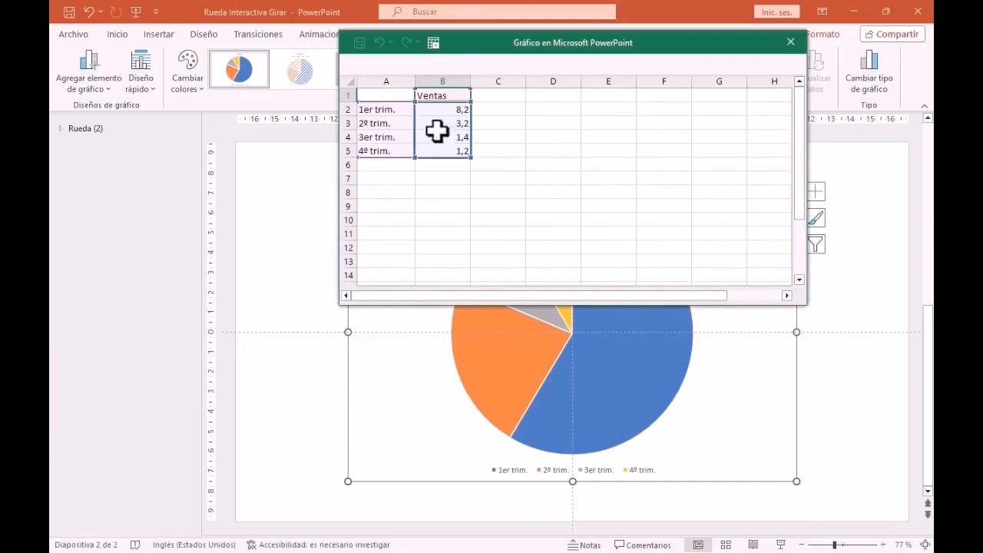
Set the first Ventas value to 1 and fill it down through B13 for twelve equal slices.
left_click(452, 109)
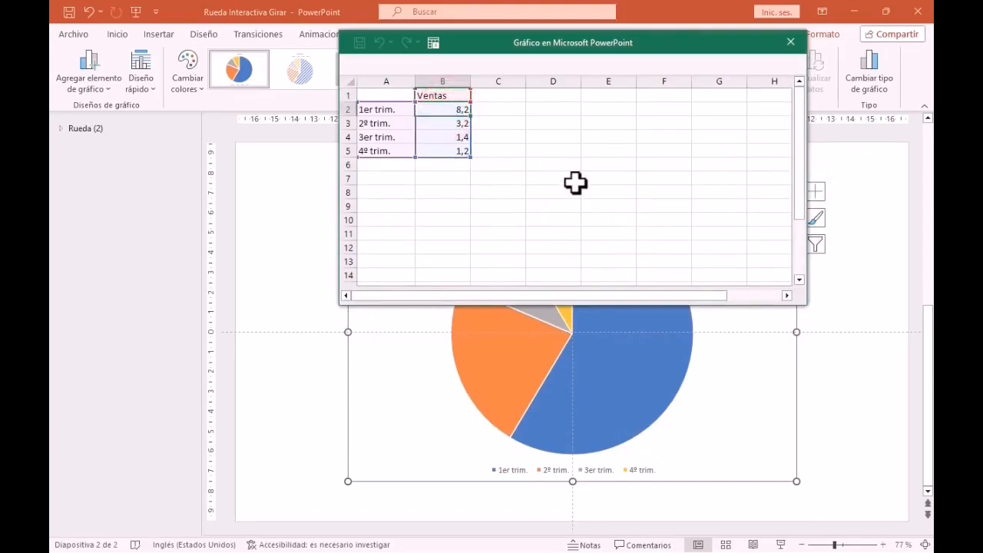
type("1")
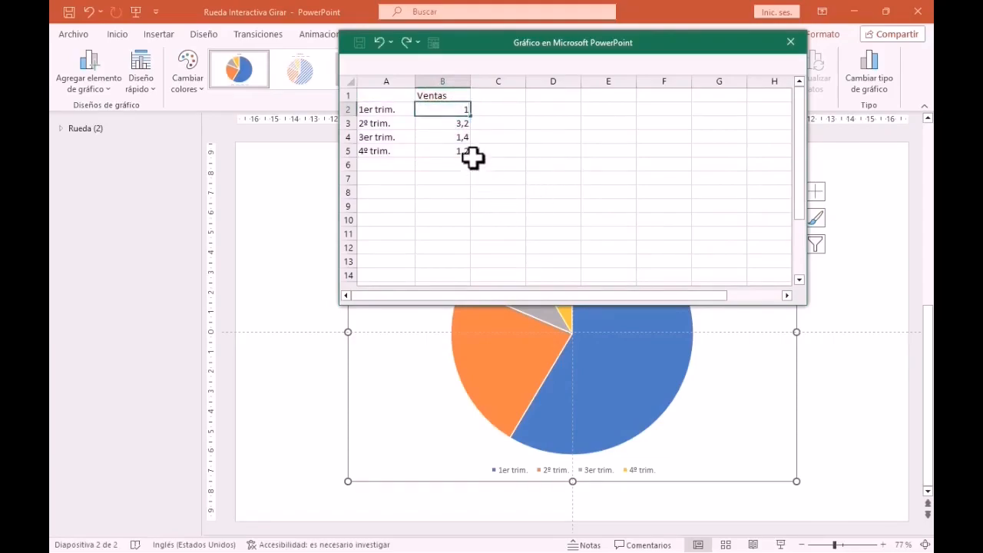
left_click(469, 116)
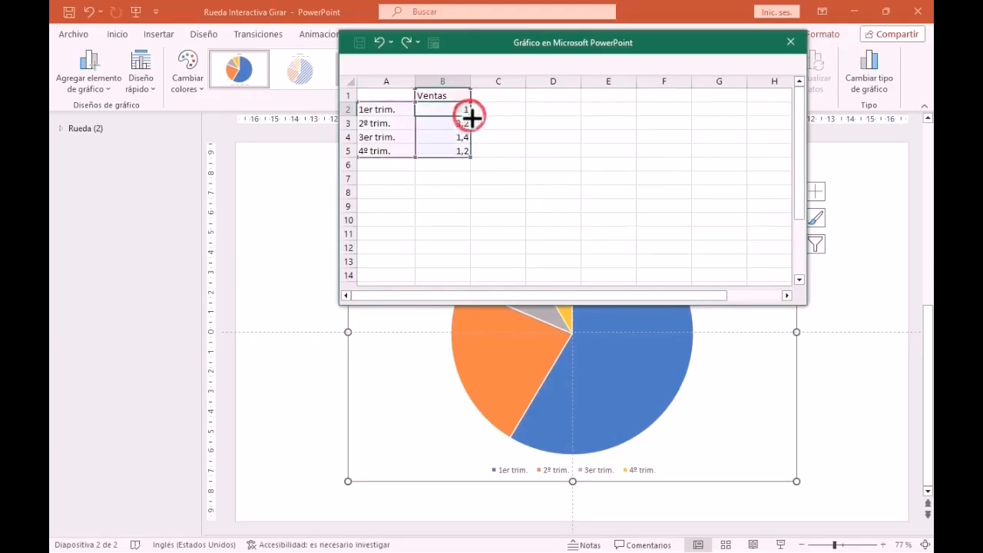
left_click_drag(474, 122, 464, 266)
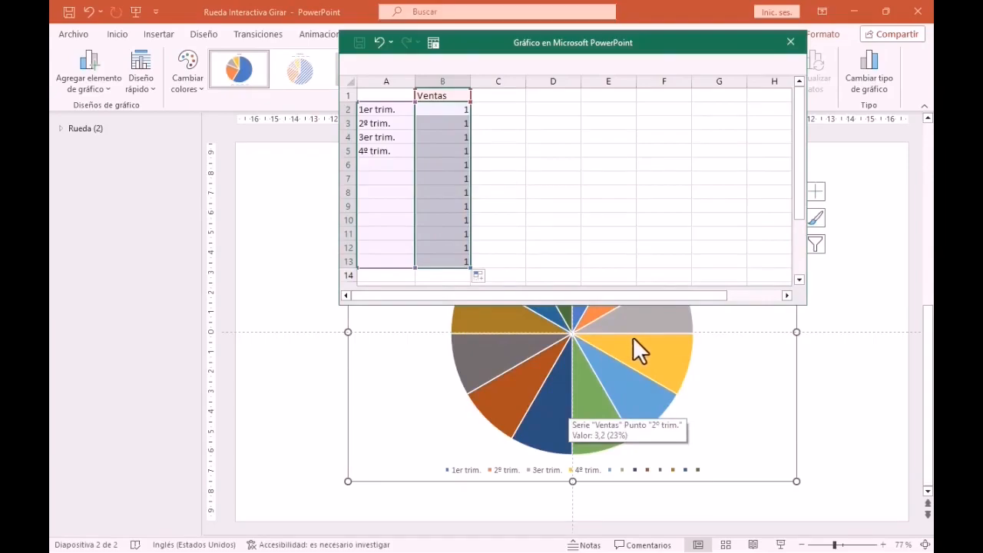
Add an Etiquetas column in C1 with the series 1 to 12 in C2:C13, and close the data sheet.
left_click(500, 94)
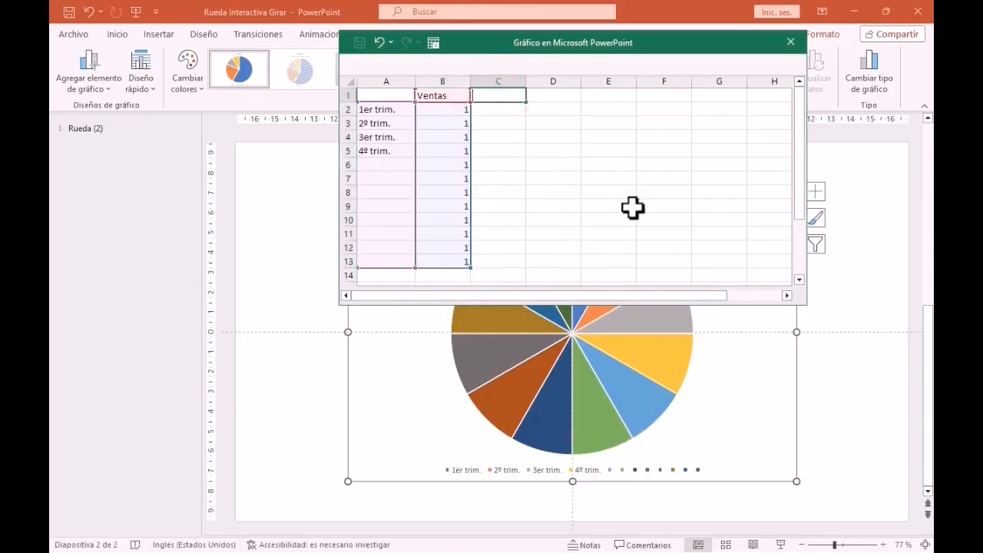
type("Etiquetas")
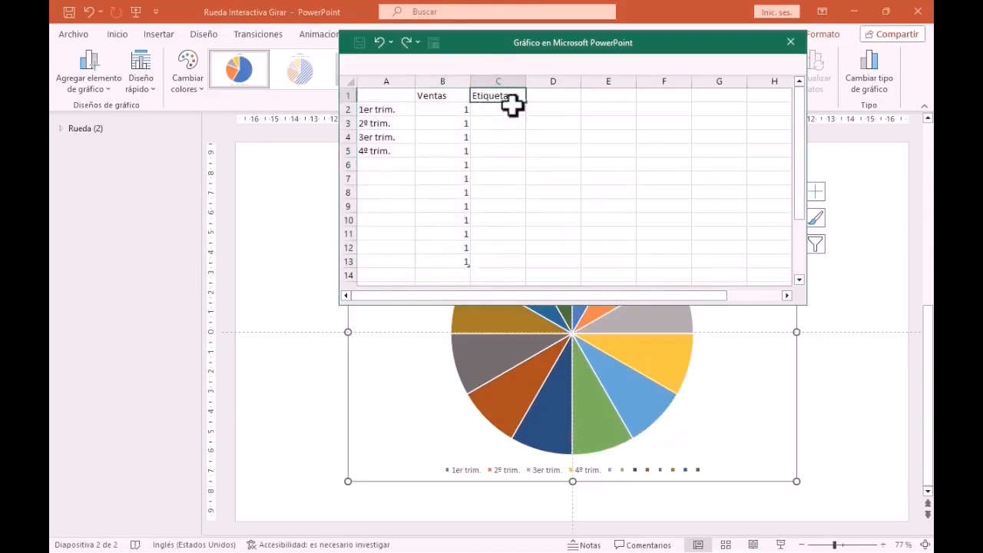
left_click(508, 108)
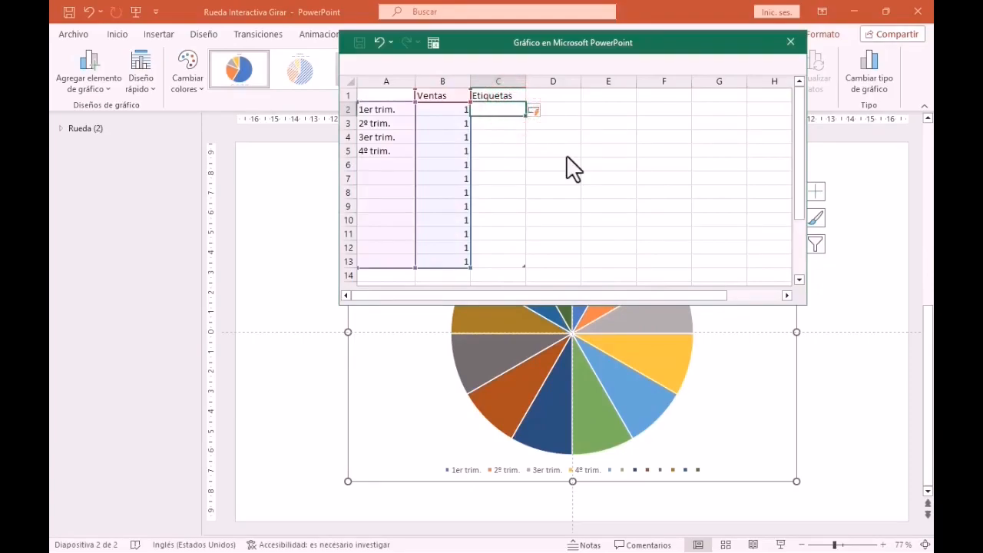
type("1")
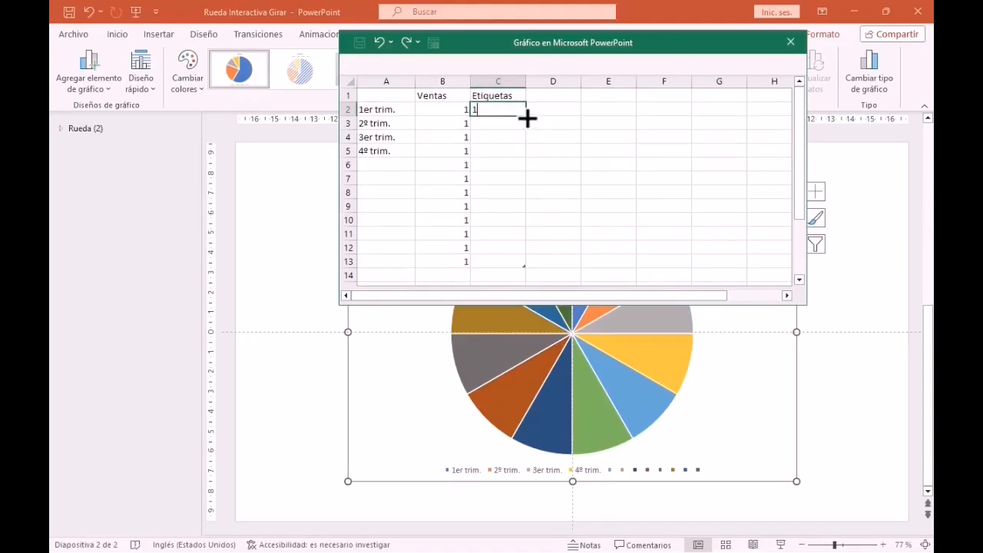
key("ctrl")
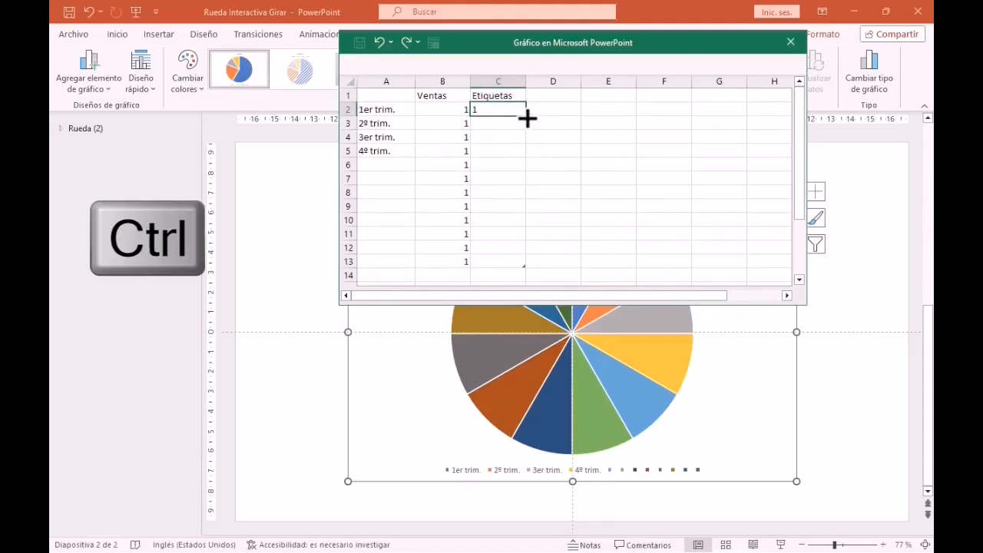
left_click_drag(526, 113, 520, 266)
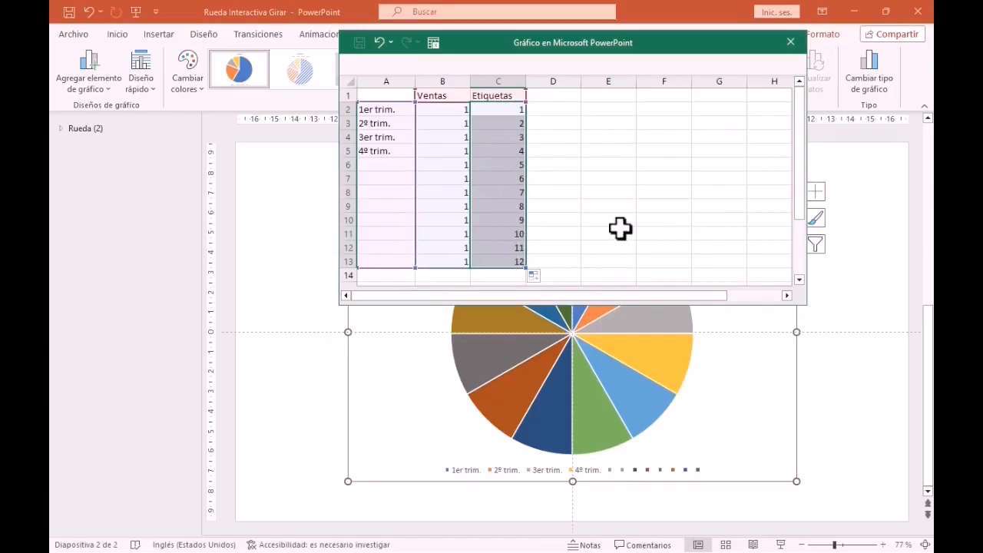
left_click(791, 42)
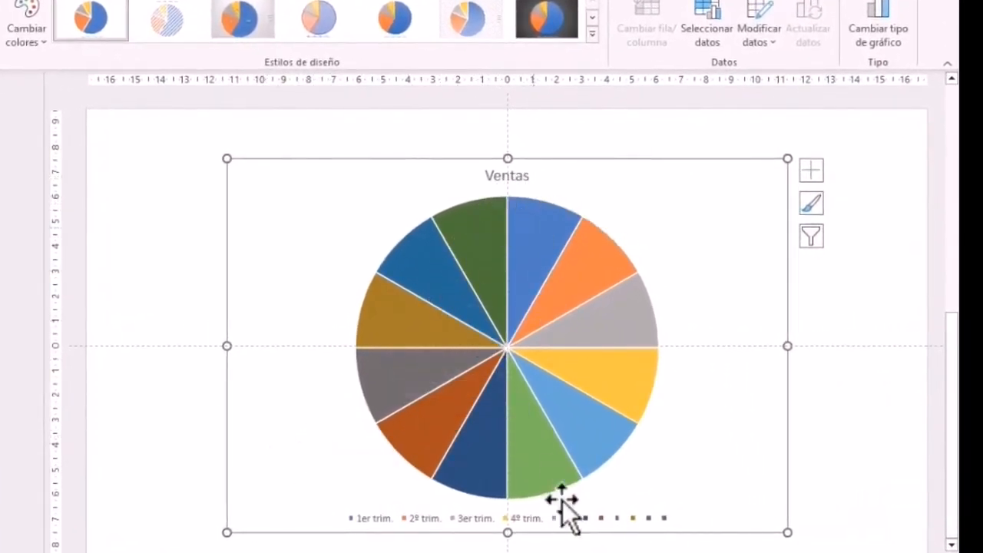
Delete the chart's Ventas title and its legend.
left_click(522, 176)
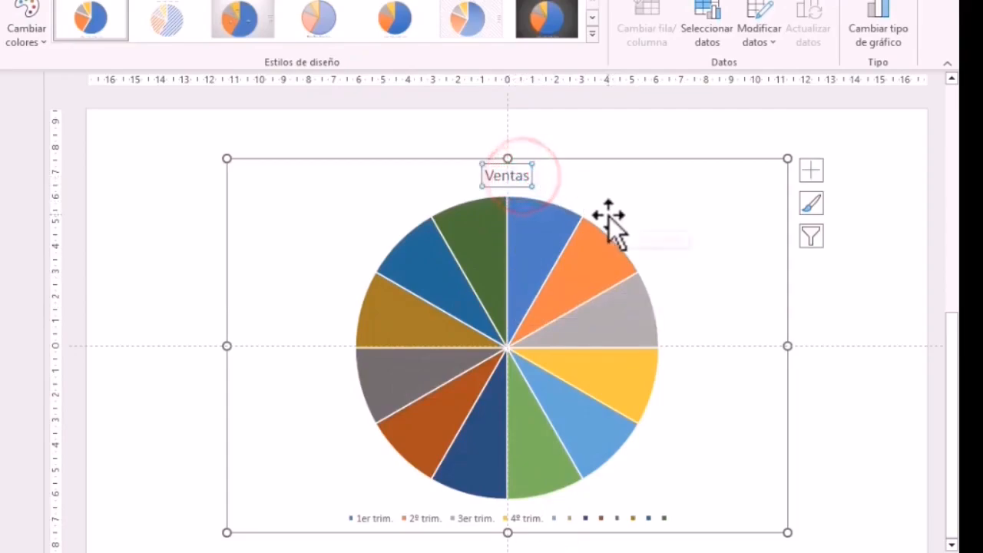
key("Delete")
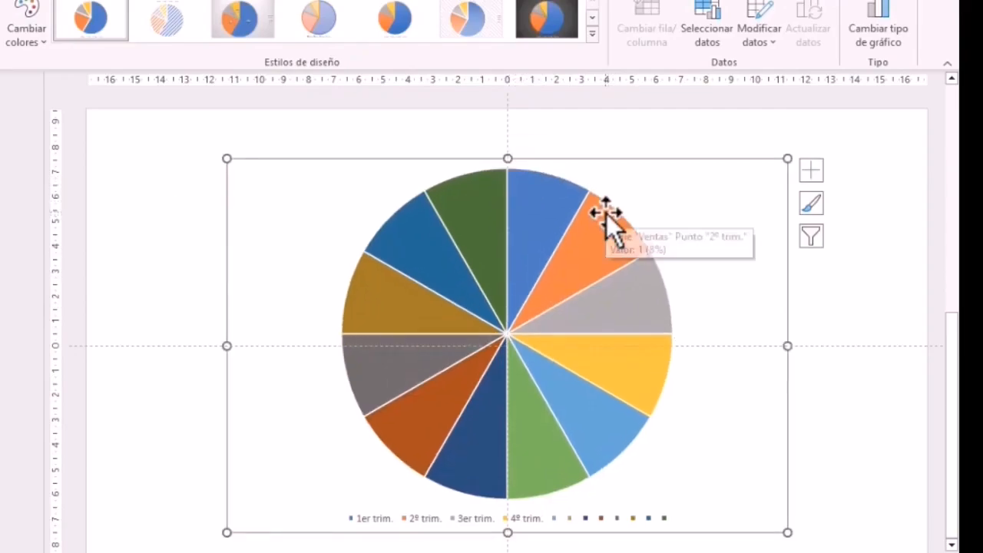
left_click(553, 516)
key("Delete")
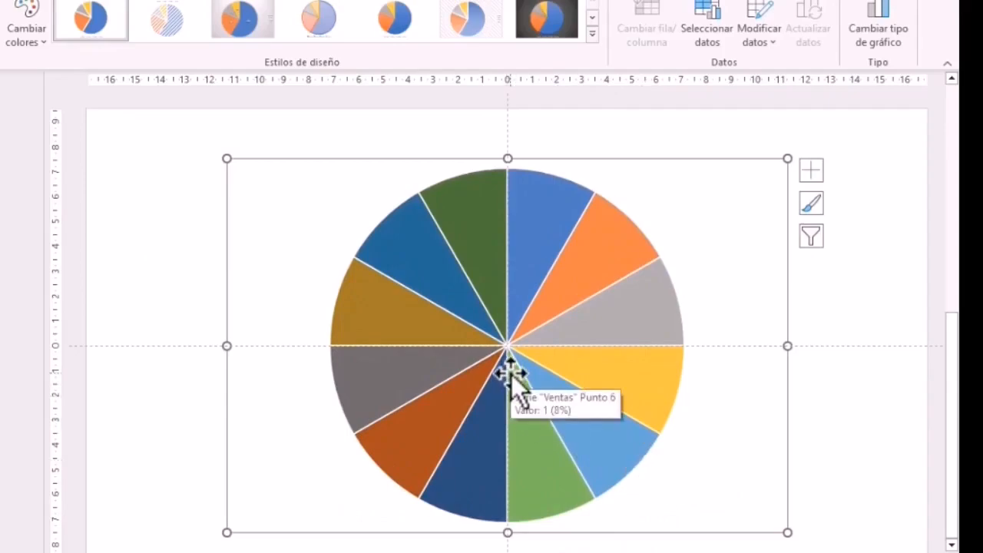
Add data labels to the pie slices and turn off Valor in their label content.
right_click(394, 282)
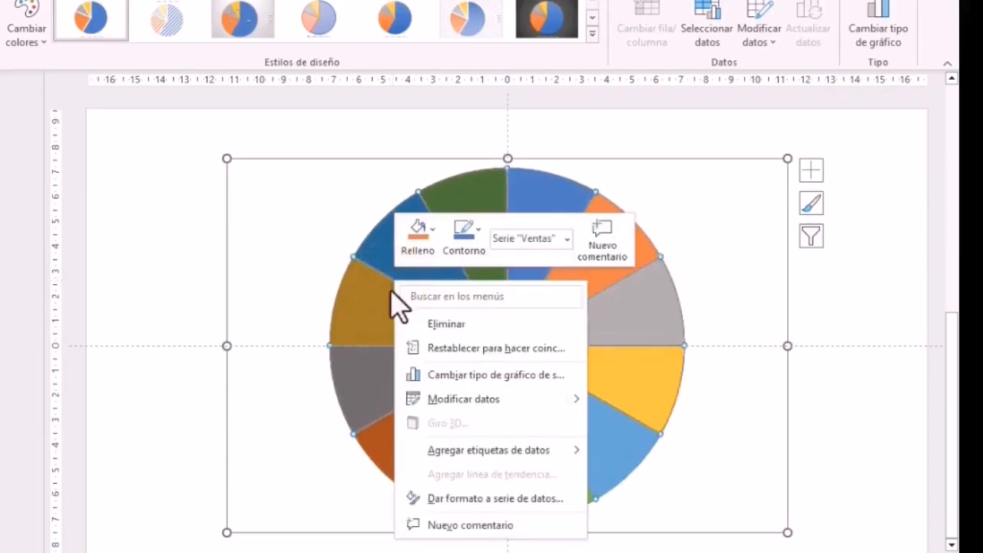
left_click(440, 447)
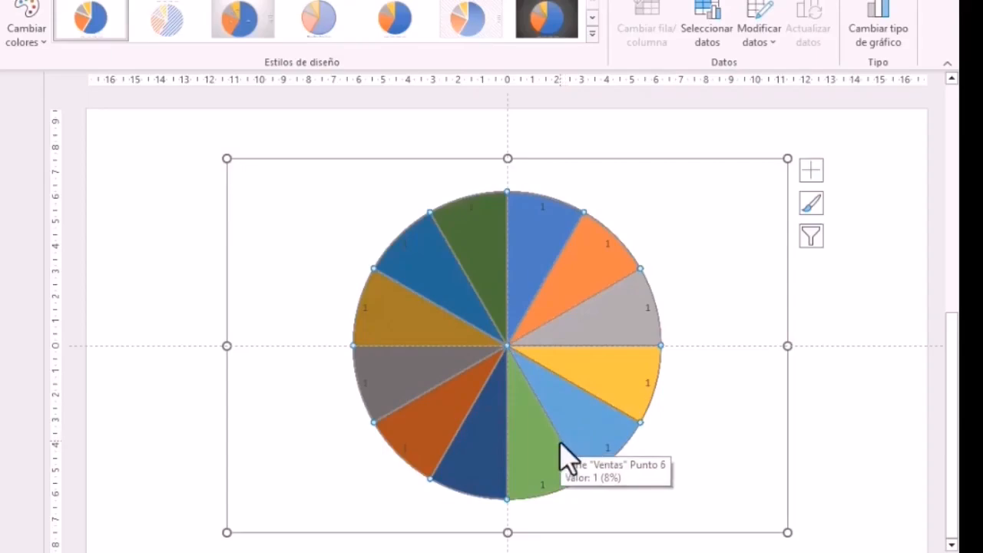
left_click(404, 249)
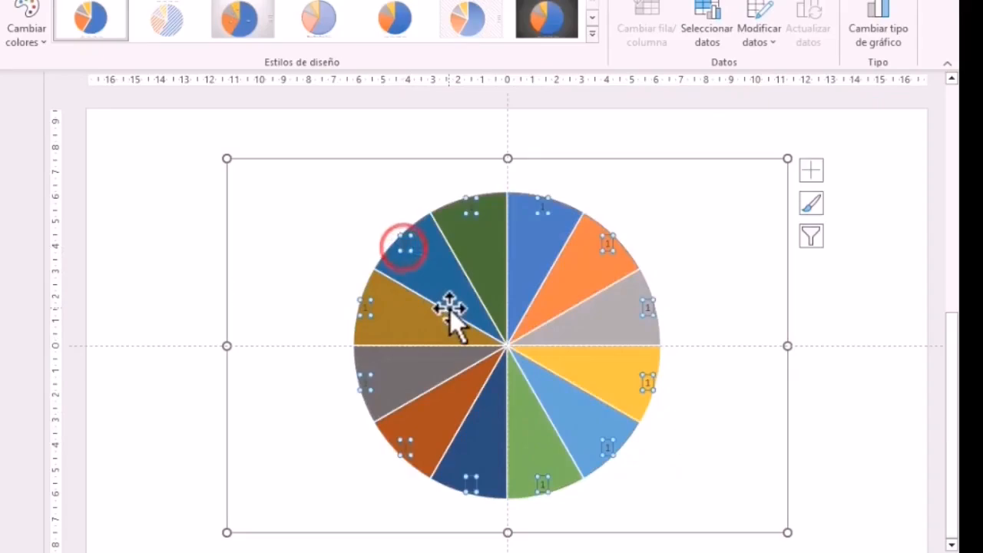
right_click(405, 248)
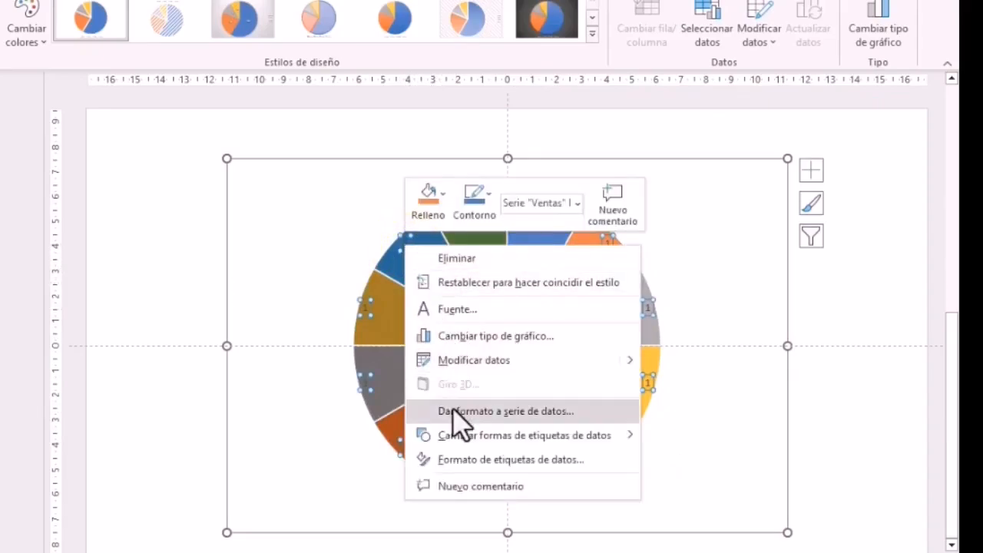
left_click(486, 460)
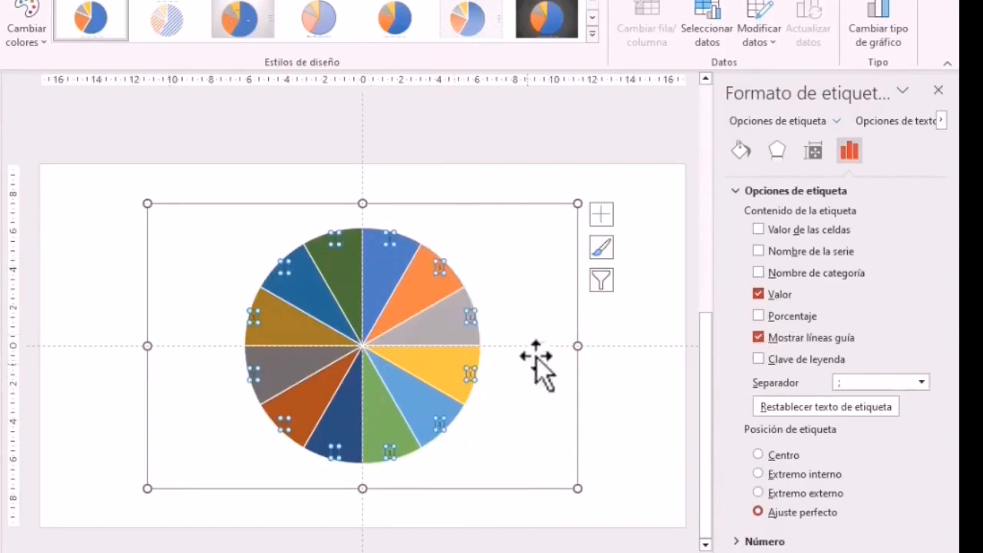
left_click(758, 294)
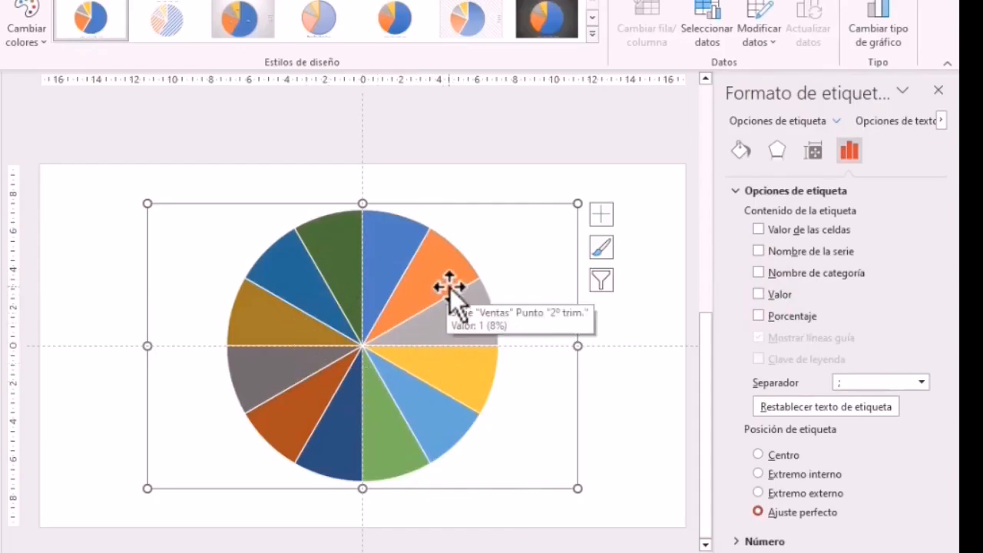
Show Valor de las celdas in the labels using range =Hoja1!$C$2:$C$13, and close the format pane and data sheet.
left_click(757, 230)
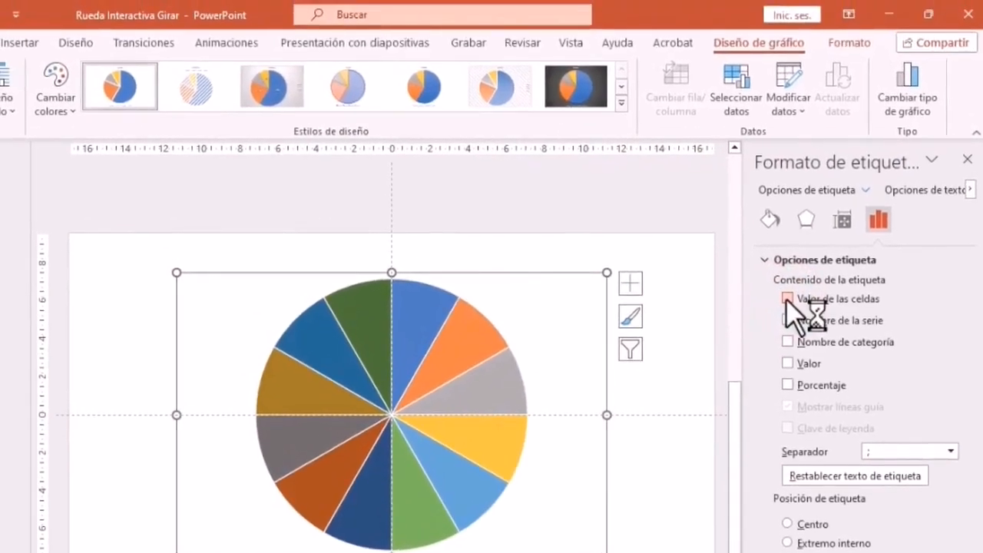
left_click_drag(410, 108, 325, 37)
left_click_drag(804, 274, 818, 347)
left_click_drag(680, 313, 654, 364)
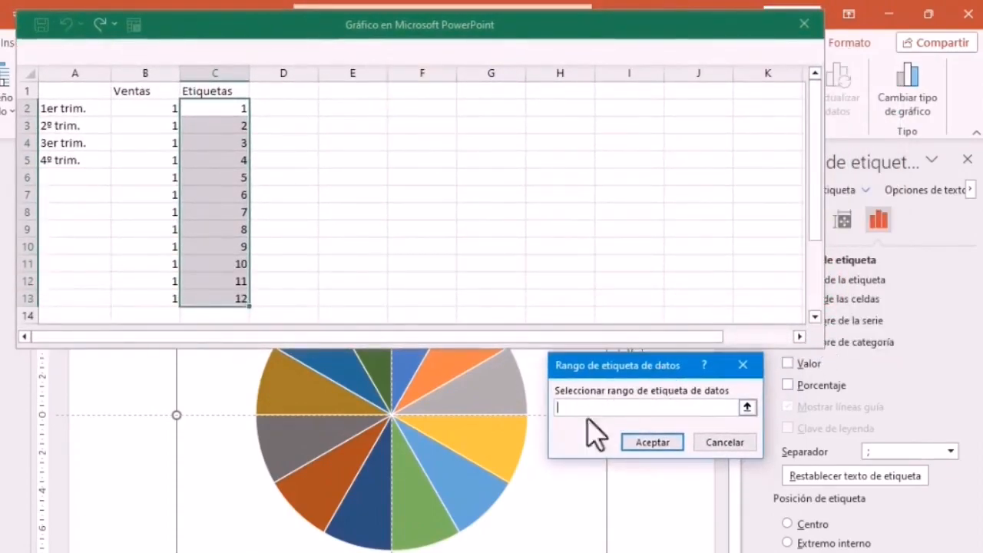
left_click_drag(637, 31, 582, 38)
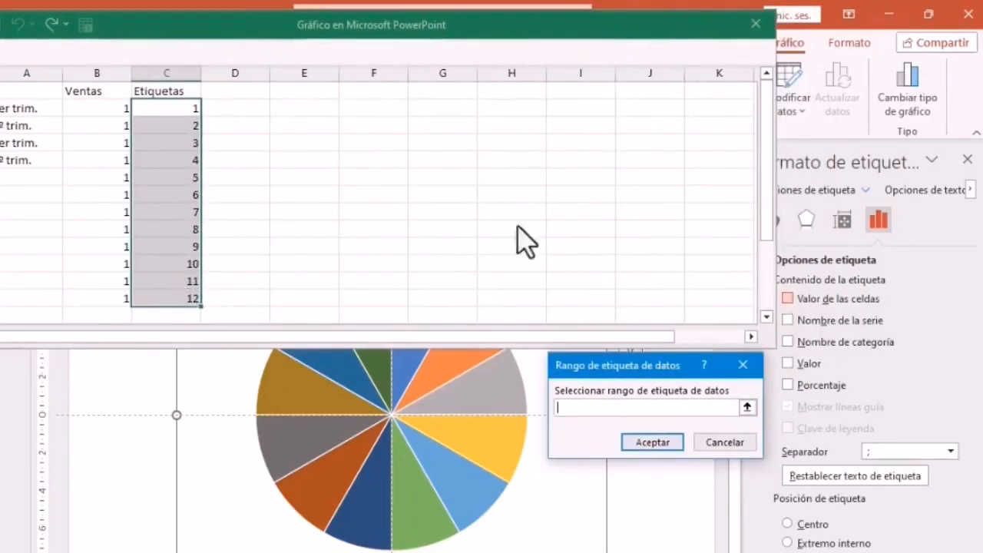
left_click(746, 407)
left_click(188, 109)
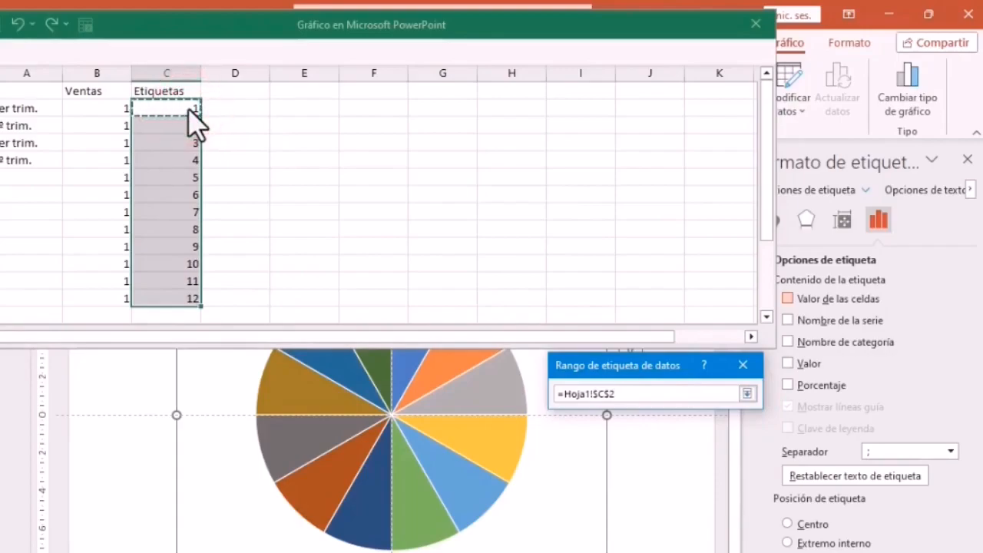
left_click_drag(190, 108, 191, 301)
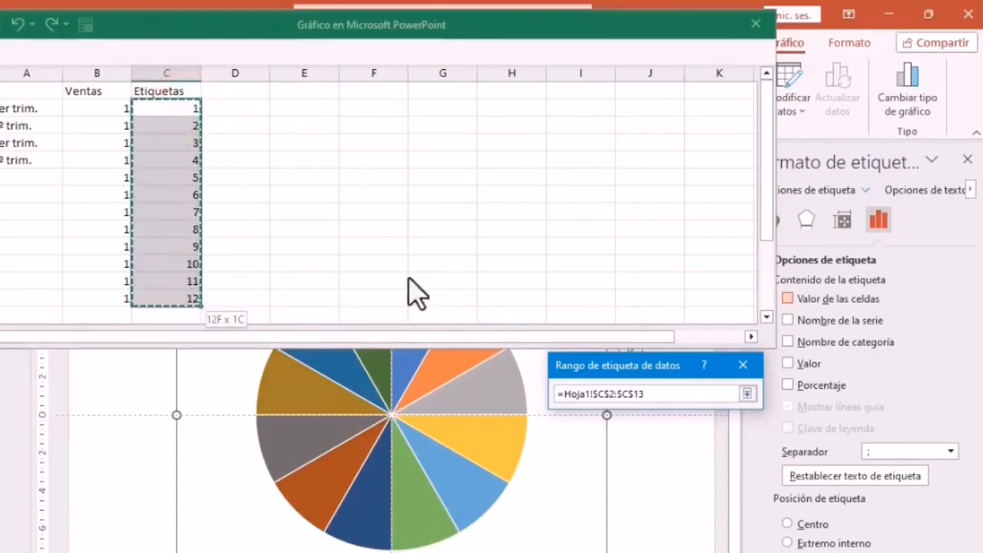
left_click(746, 395)
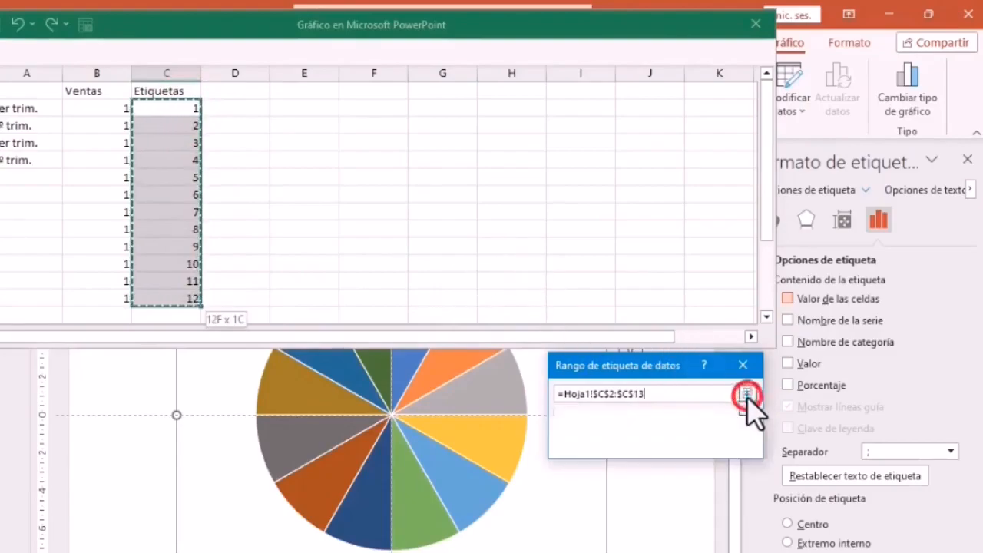
left_click(667, 443)
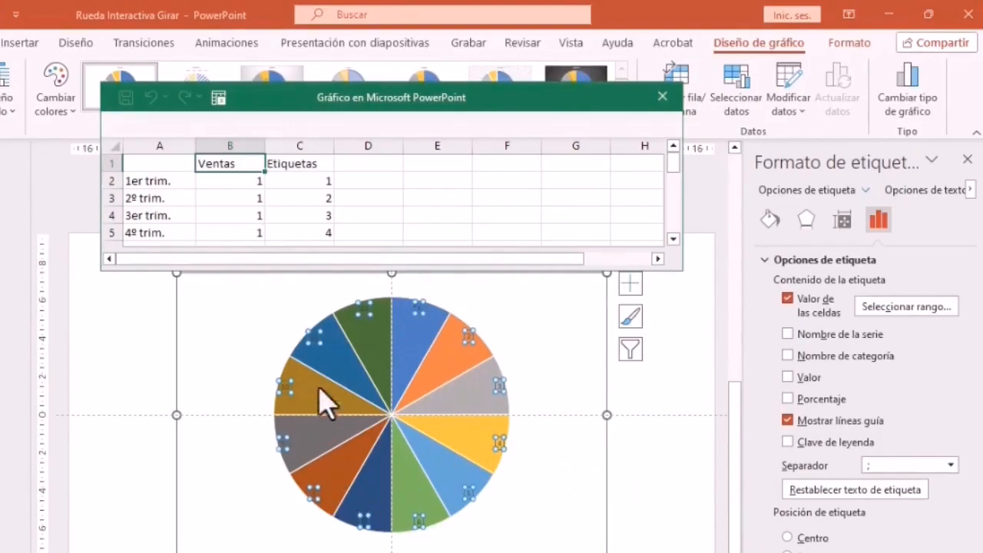
left_click(967, 159)
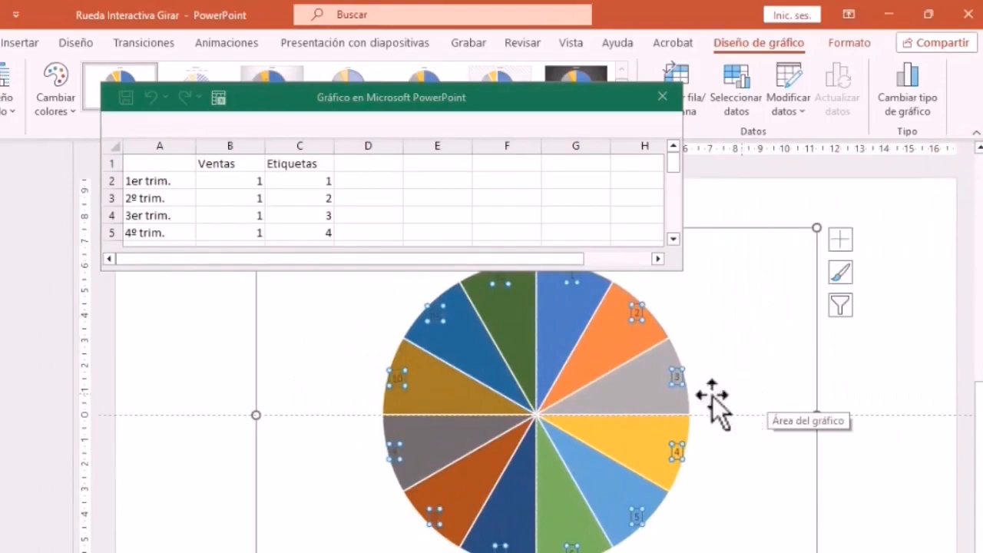
left_click(662, 97)
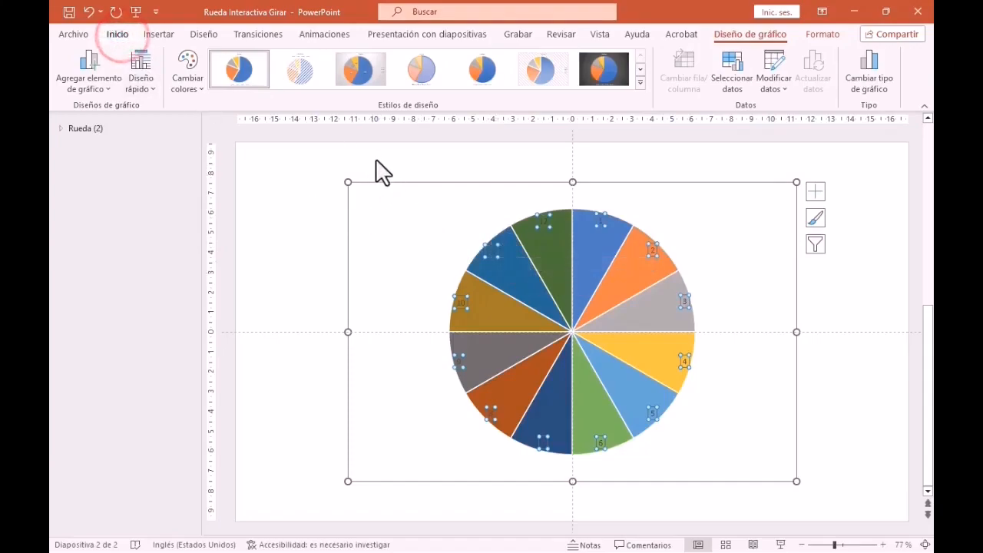
Change the font of the pie chart's data labels to Tw Cen MT Condensed Extra Bold.
left_click(117, 34)
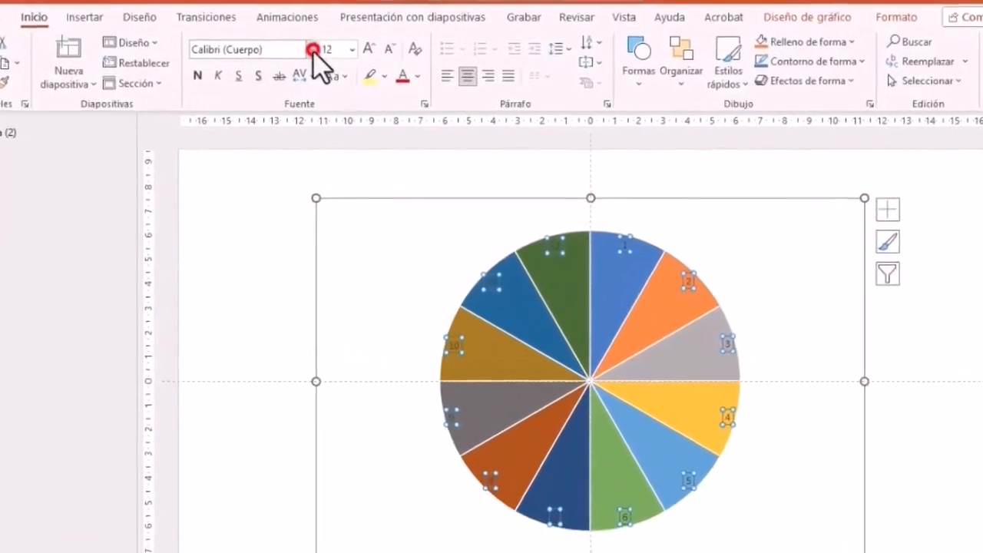
left_click(313, 50)
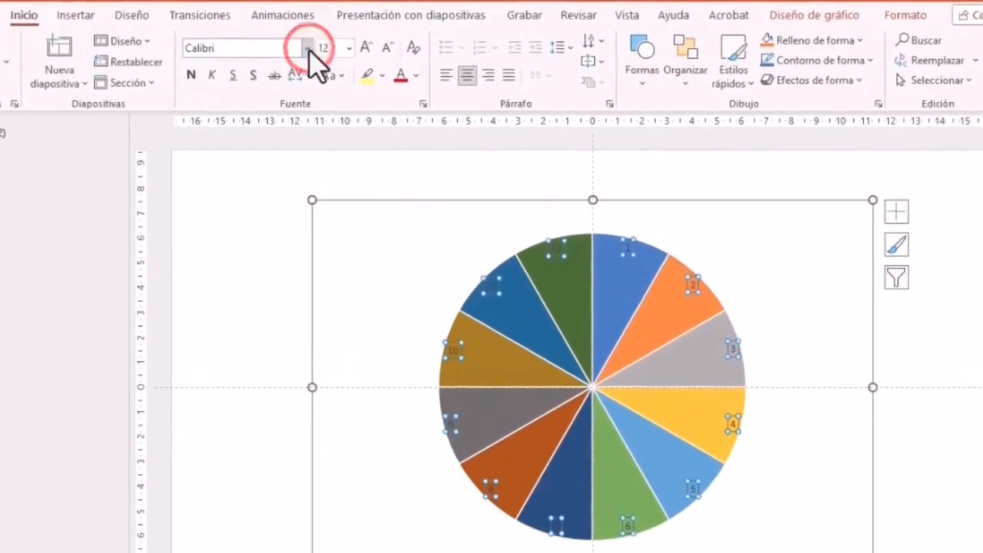
type("Tw Cen MT")
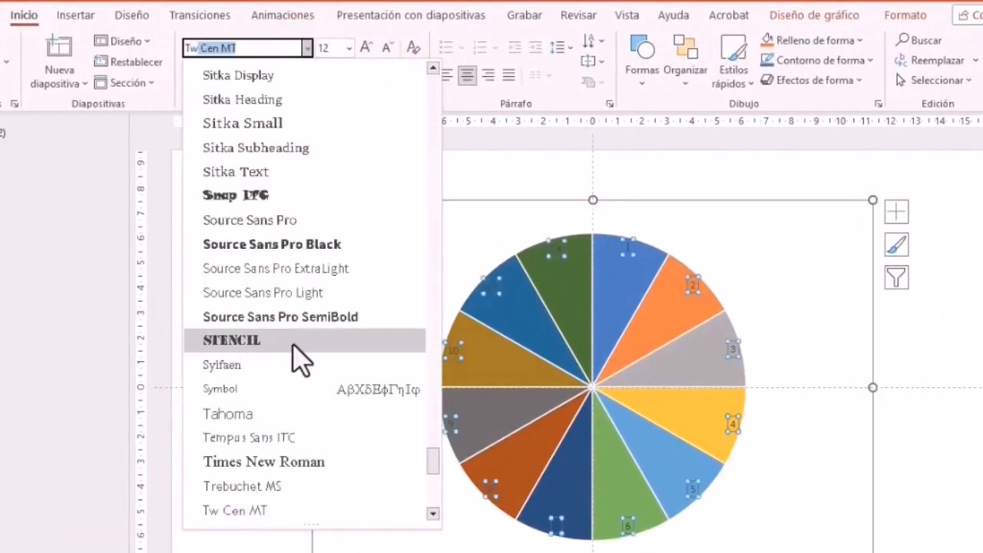
scroll(300, 357, "down", 2)
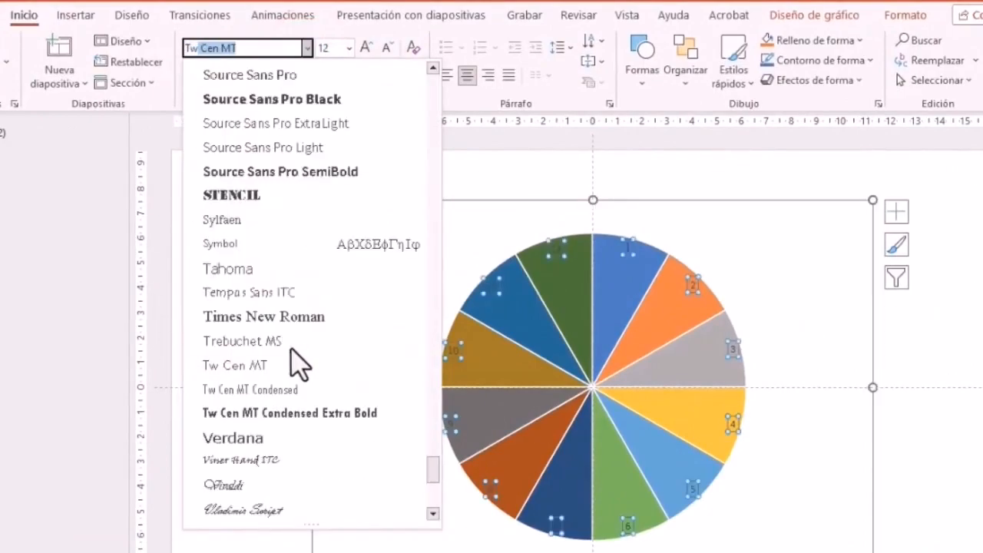
left_click(283, 414)
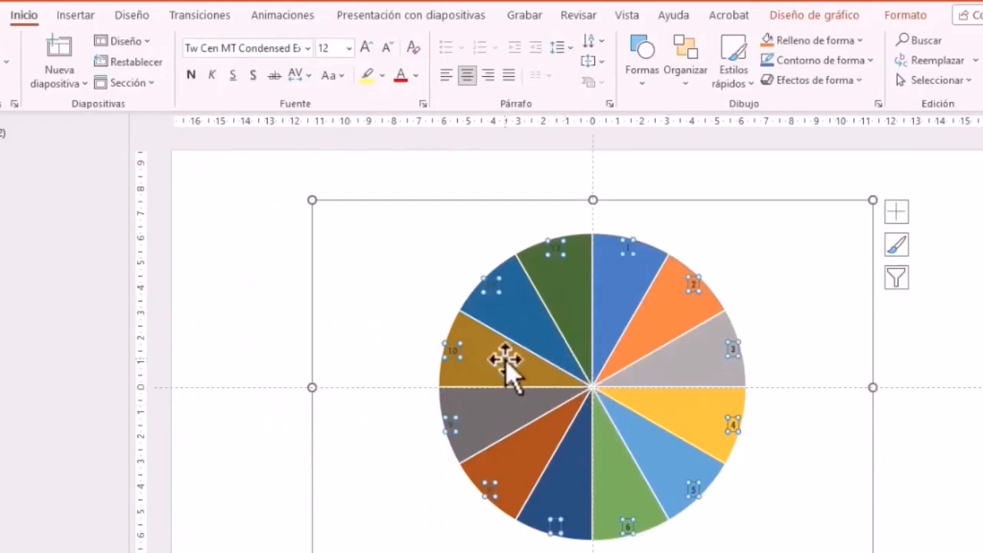
Set the data labels' font size to 44 and their font colour to white, and deselect the chart.
left_click(347, 47)
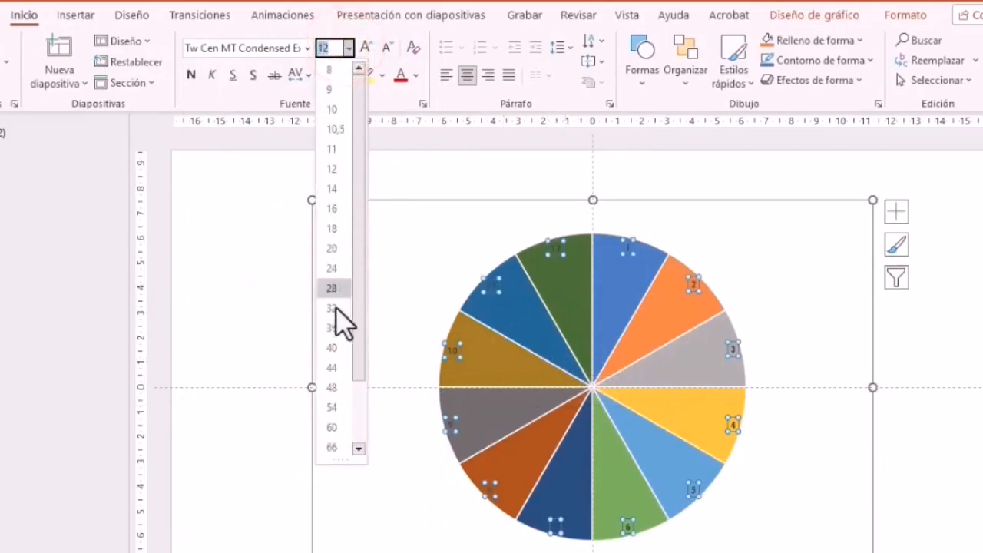
left_click(331, 365)
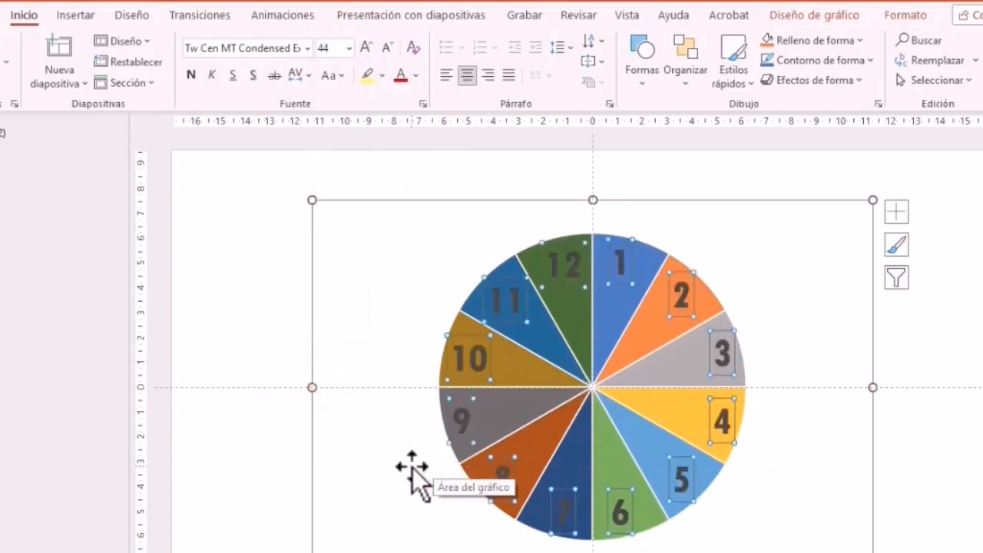
left_click(418, 75)
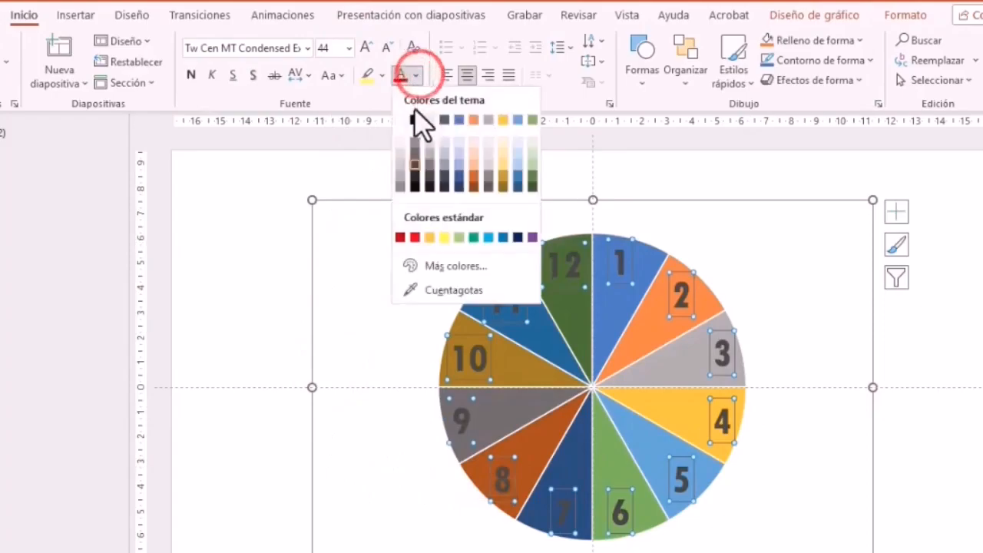
left_click(400, 119)
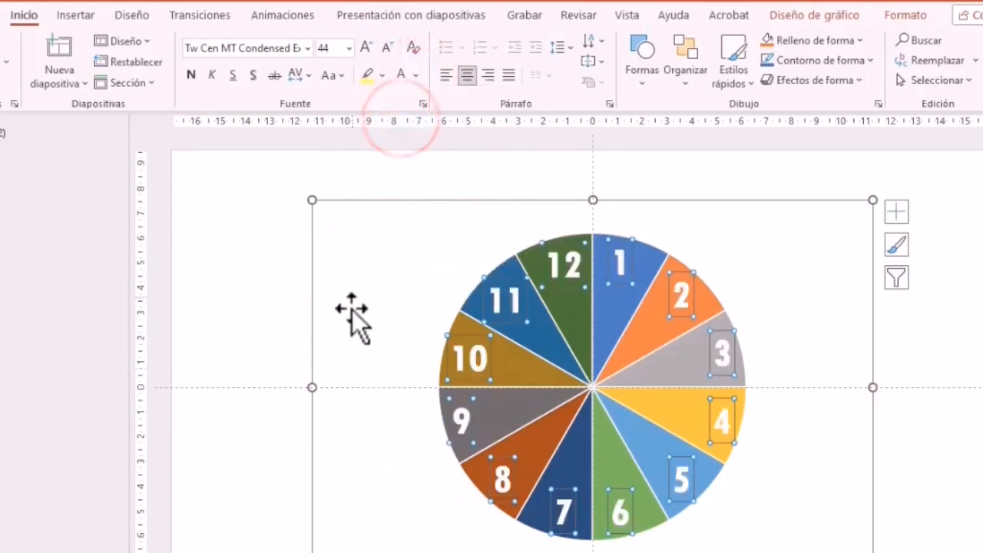
left_click(271, 471)
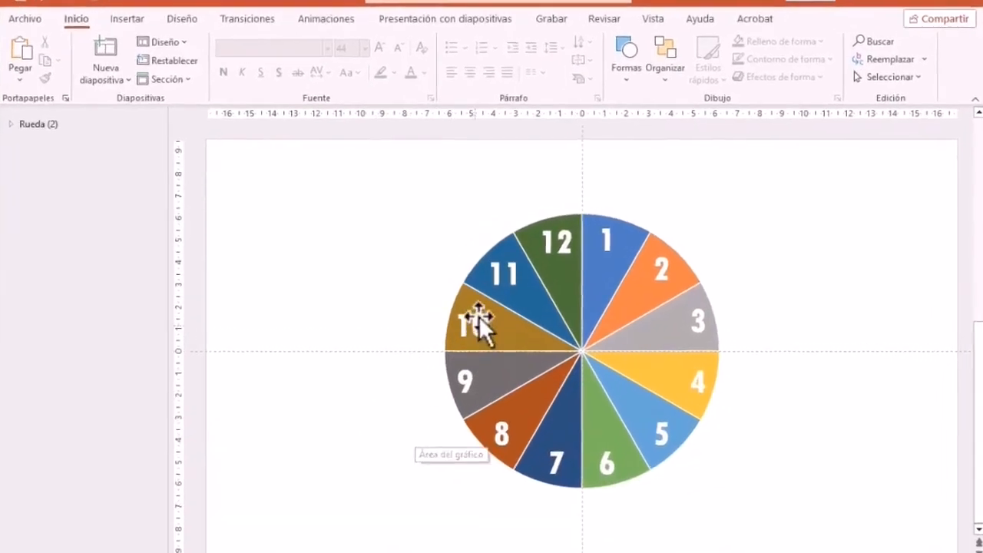
Cut the whole pie chart and paste it back onto the slide as a picture.
left_click(404, 268)
right_click(409, 278)
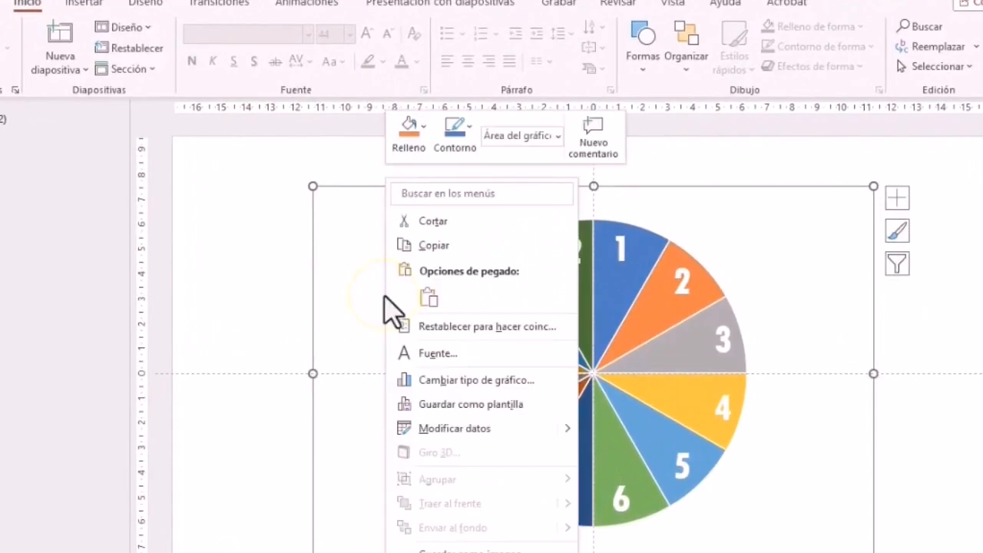
left_click(430, 221)
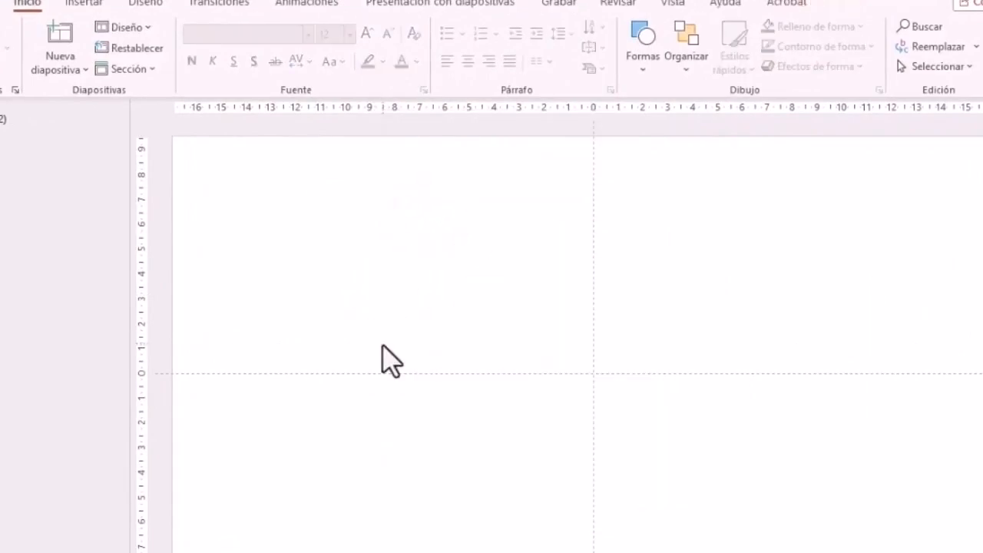
right_click(424, 244)
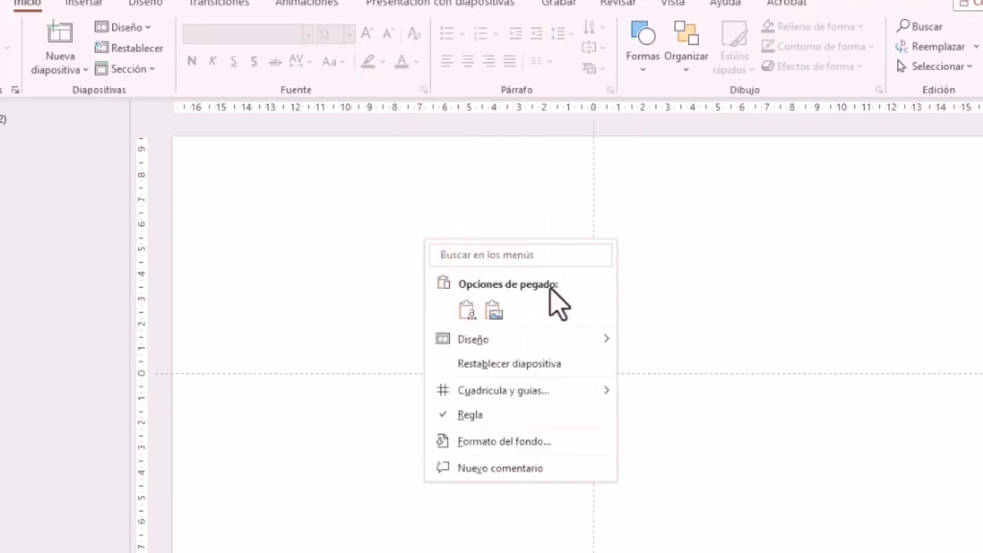
left_click(493, 311)
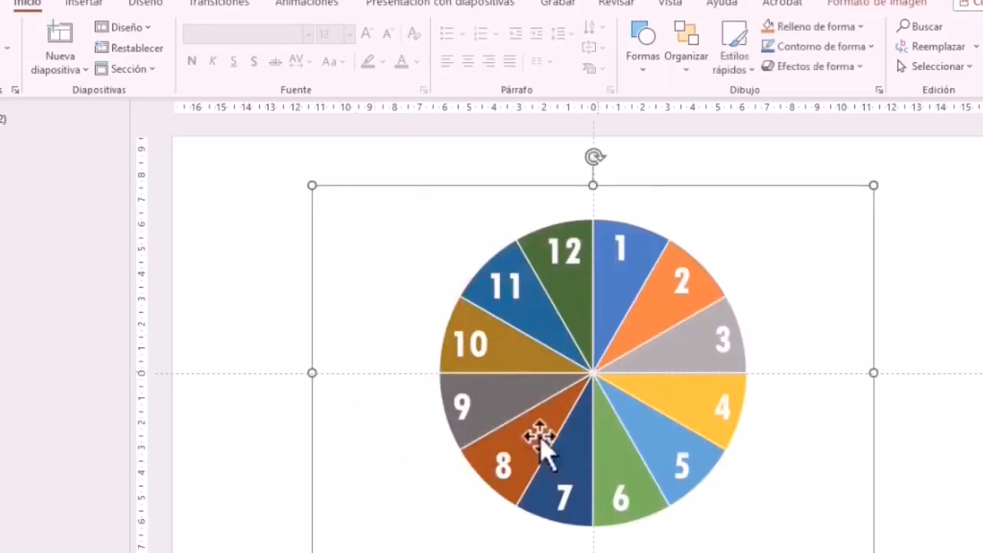
left_click(254, 467)
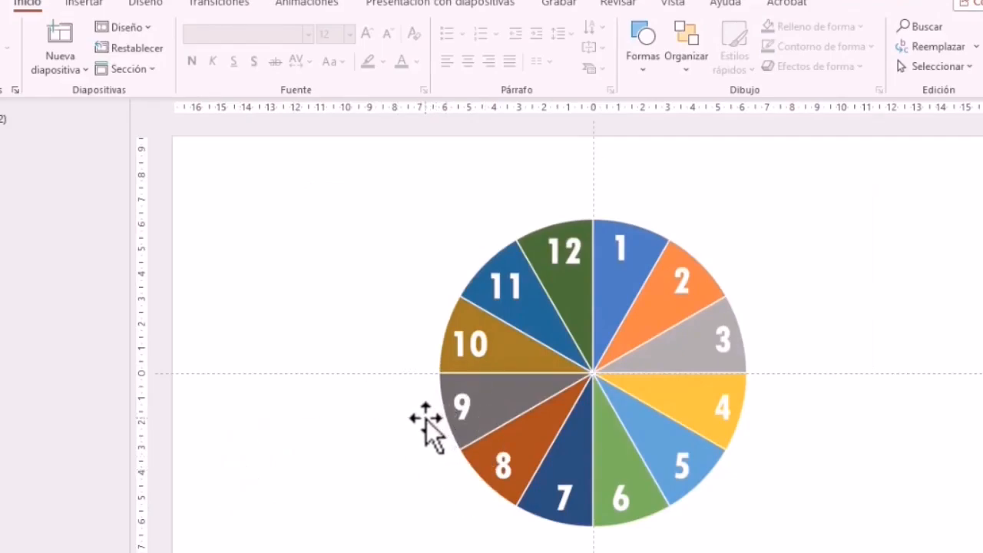
Crop the wheel picture to the oval shape from the basic shapes.
left_click(527, 334)
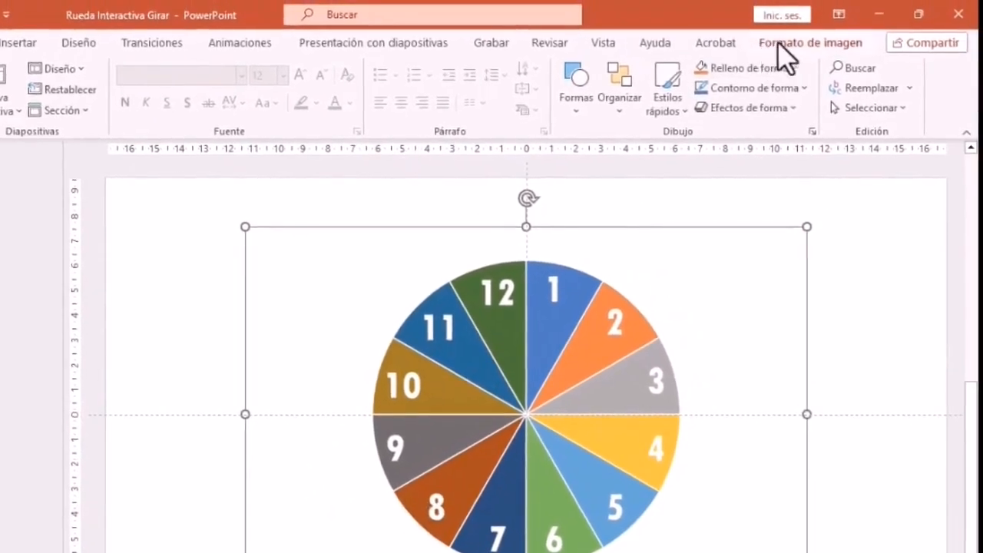
left_click(873, 2)
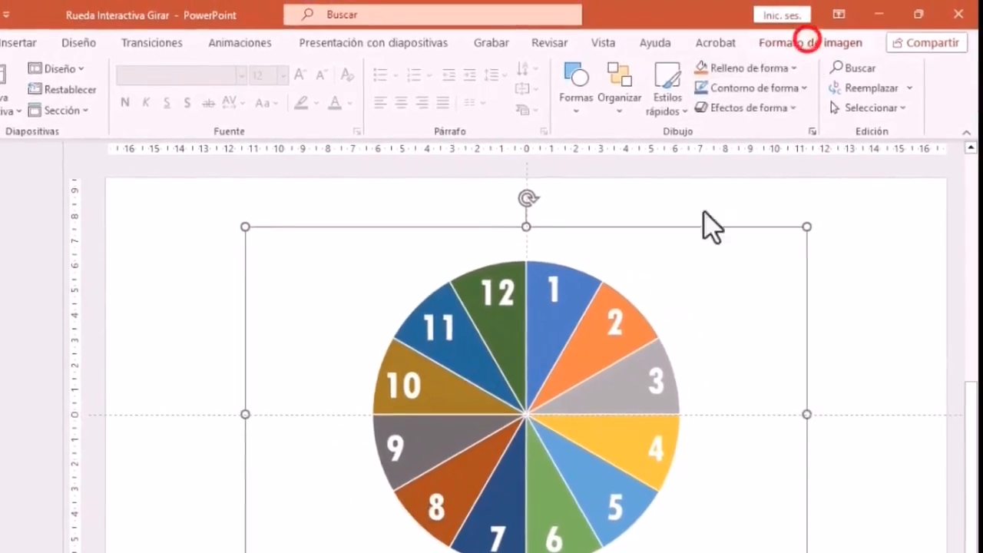
left_click(836, 110)
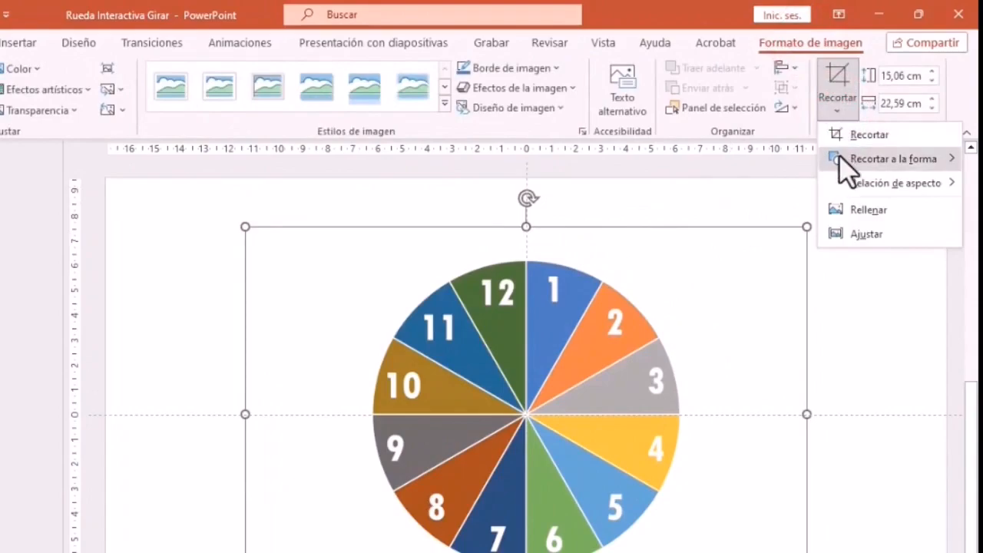
mouse_move(840, 157)
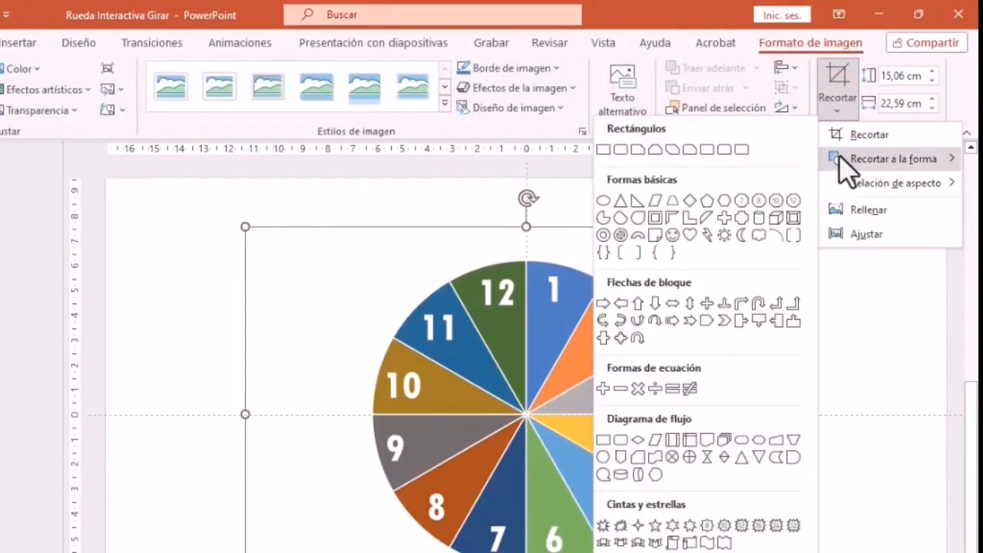
left_click(603, 201)
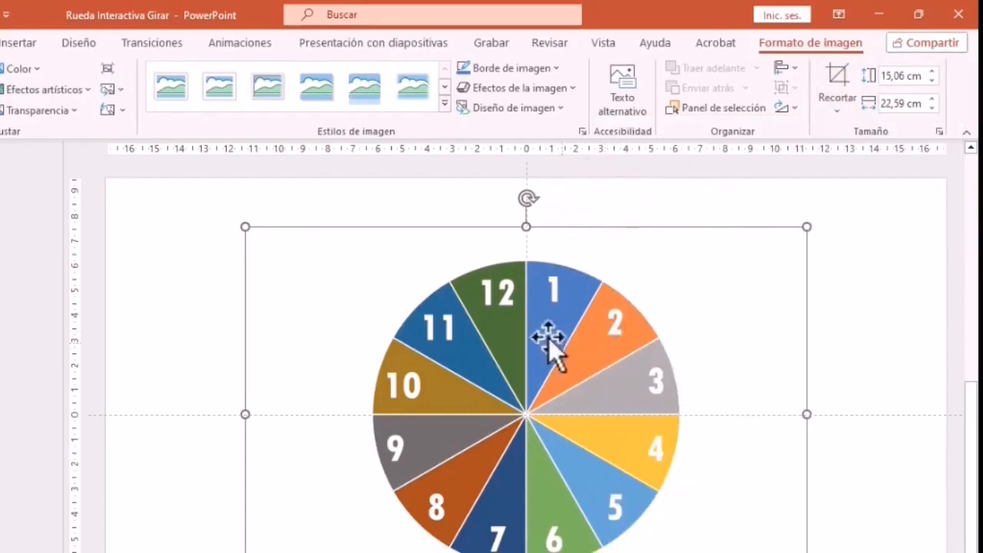
Open the crop options for the wheel picture.
left_click(835, 107)
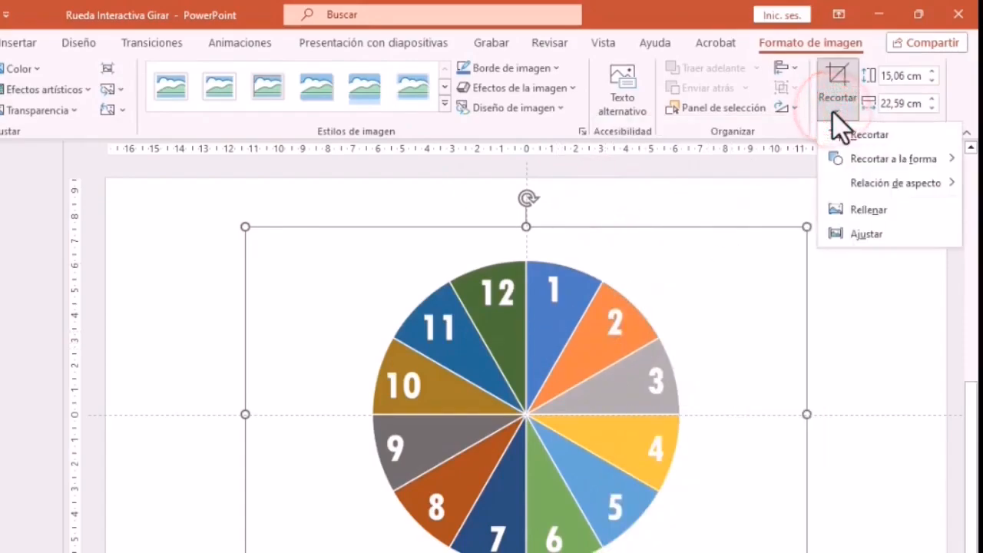